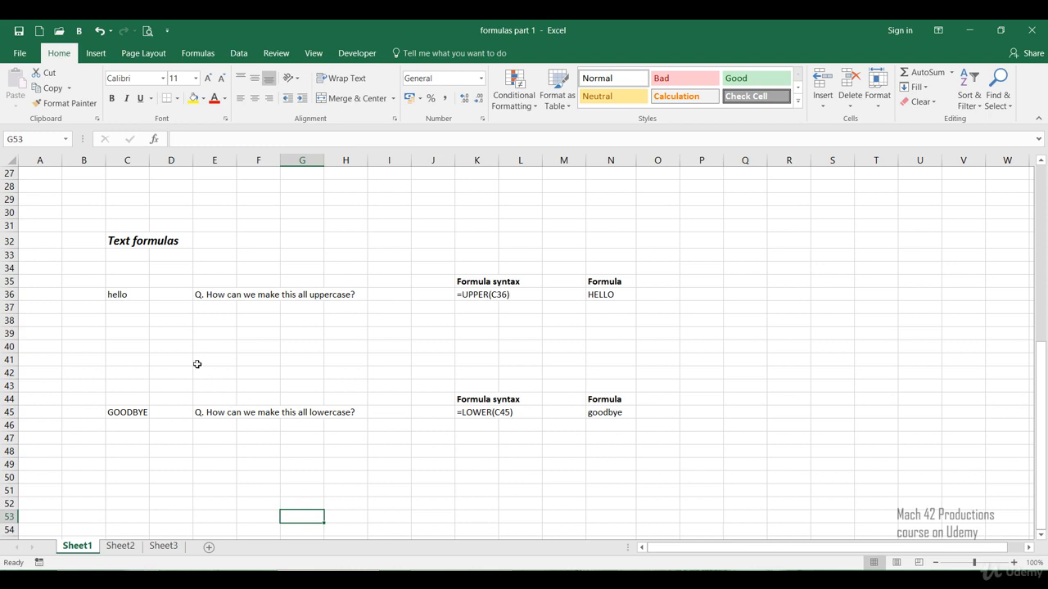
Step: Examine the source text in C36 and the existing uppercase formula in N36
left_click(127, 296)
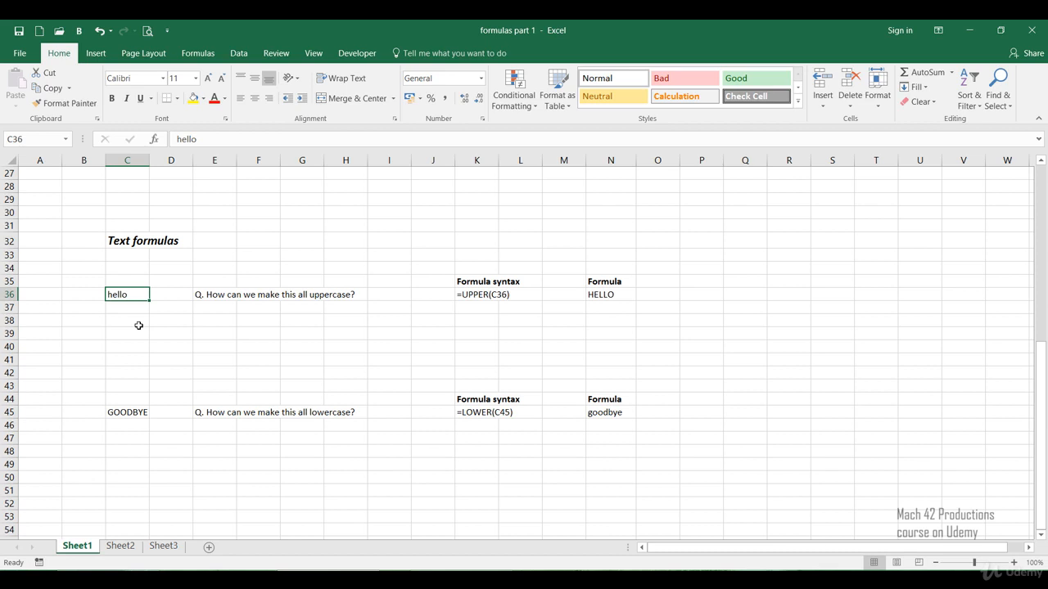
left_click(486, 323)
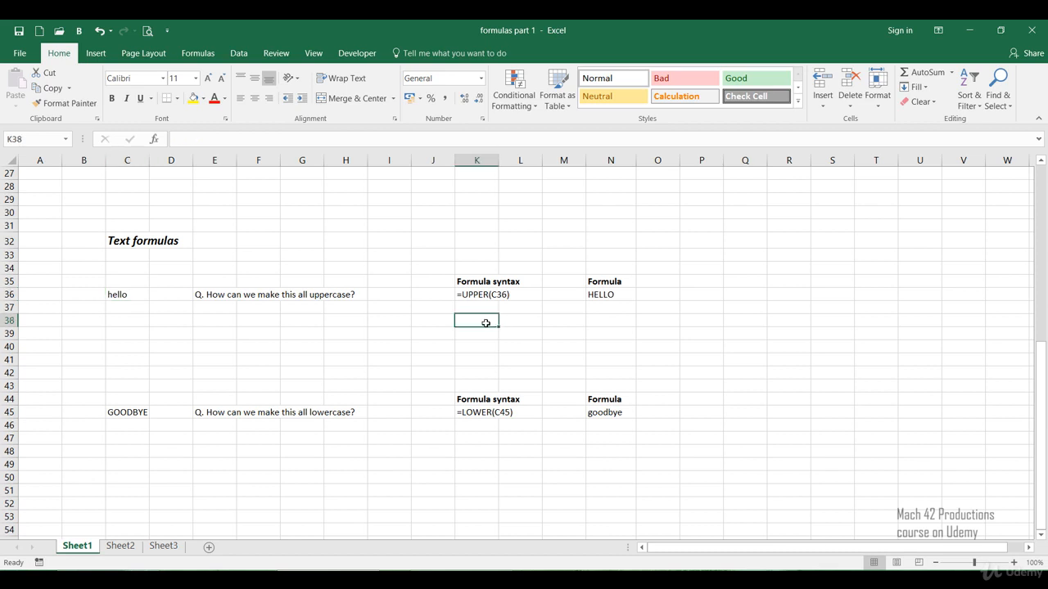
left_click(591, 298)
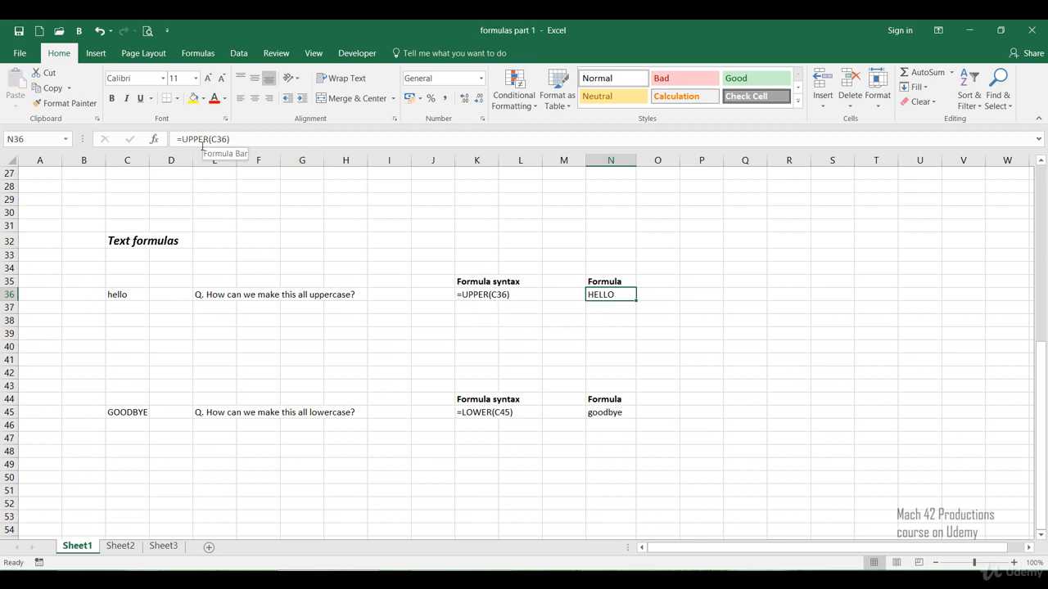
left_click(529, 321)
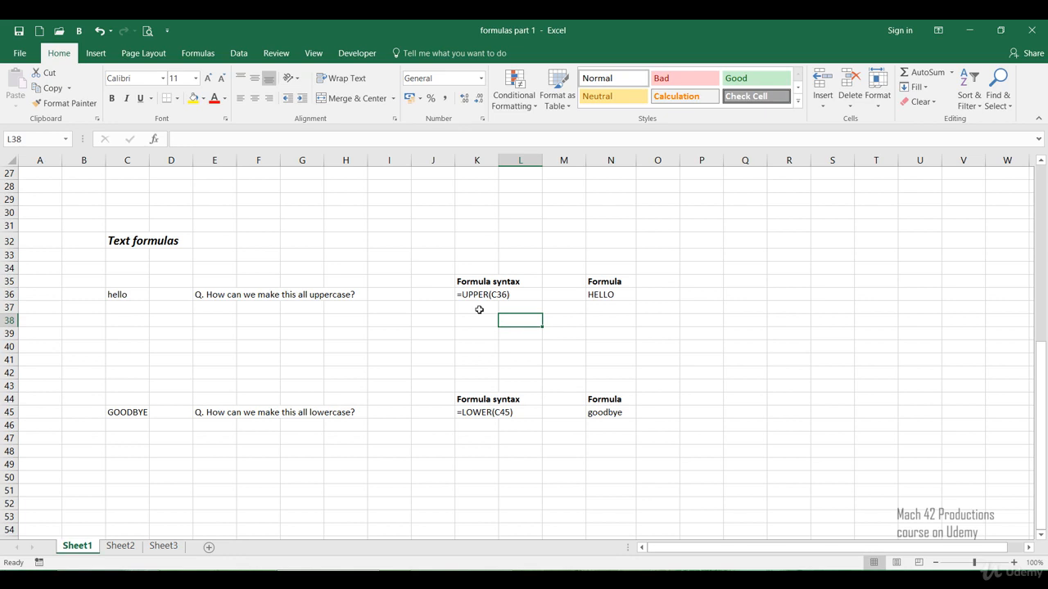
Step: Enter the formula =UPPER(C36) in cell N38 to convert the text in C36 to uppercase
left_click(596, 323)
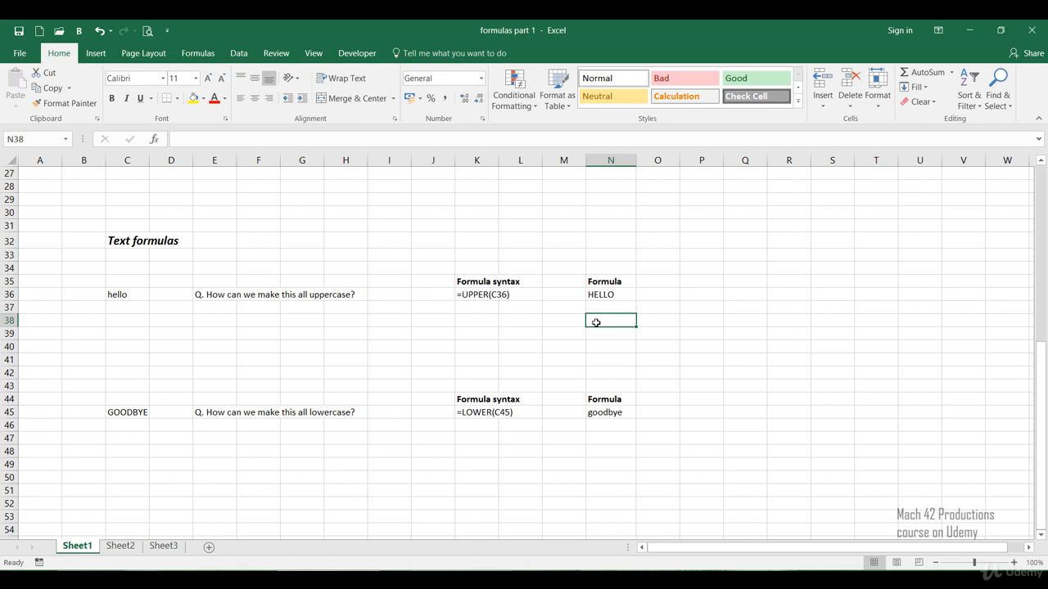
double_click(596, 323)
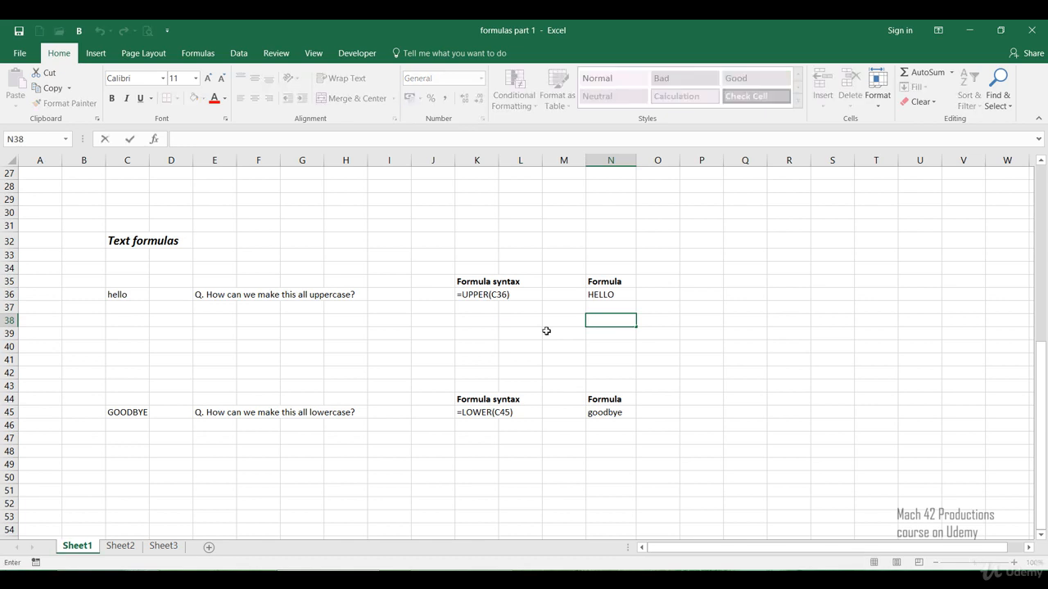
type("=")
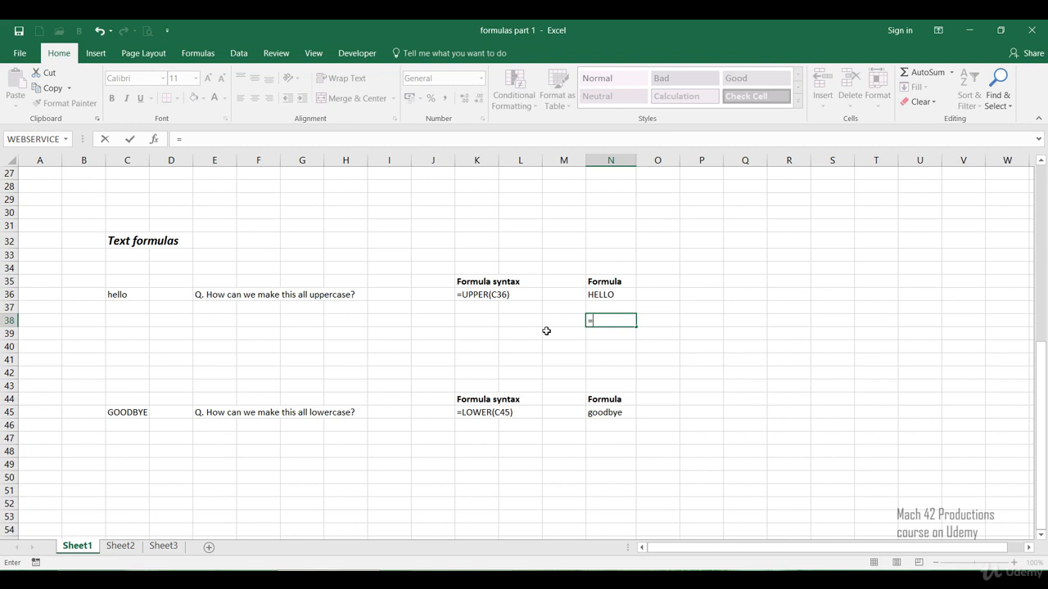
type("u")
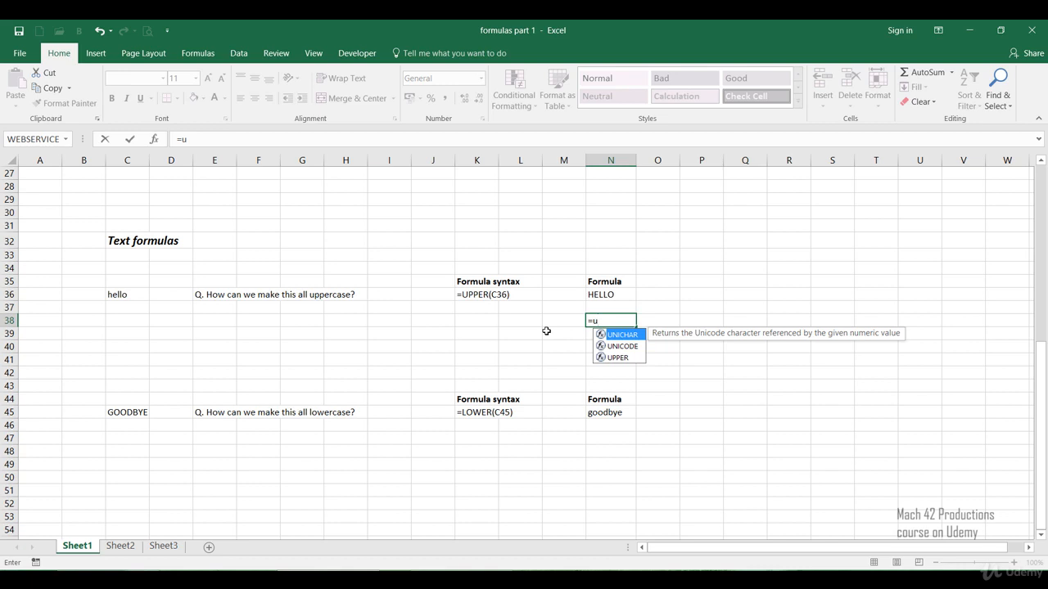
type("pper")
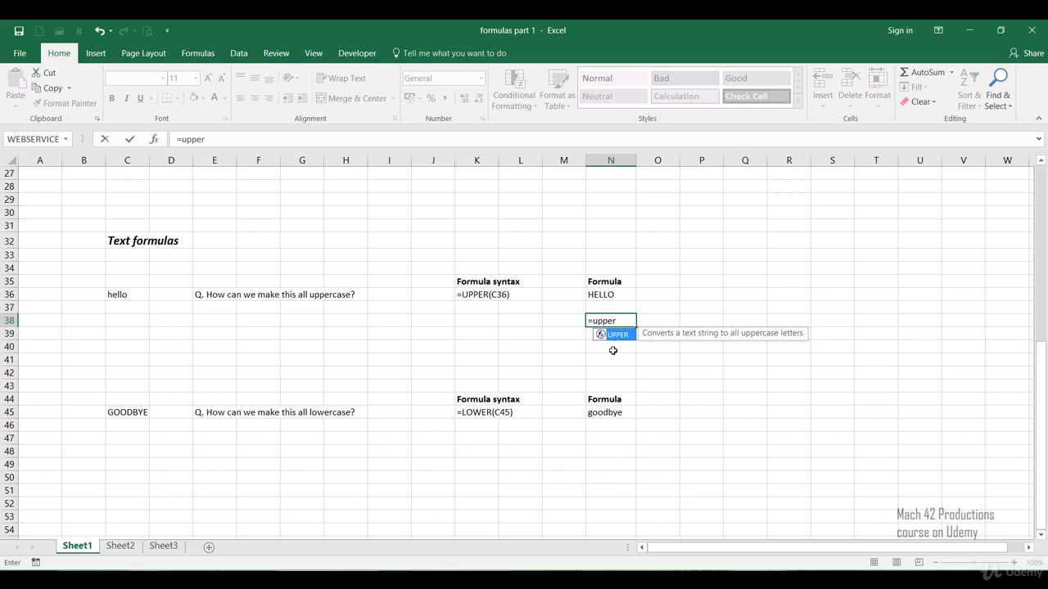
type("(")
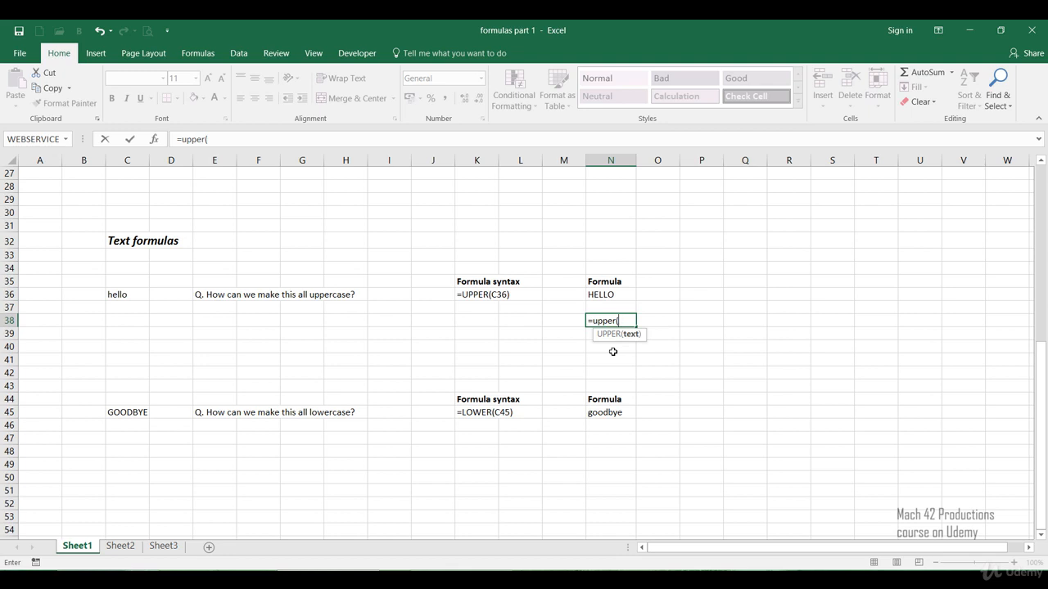
key("BackSpace")
type("(")
key("BackSpace")
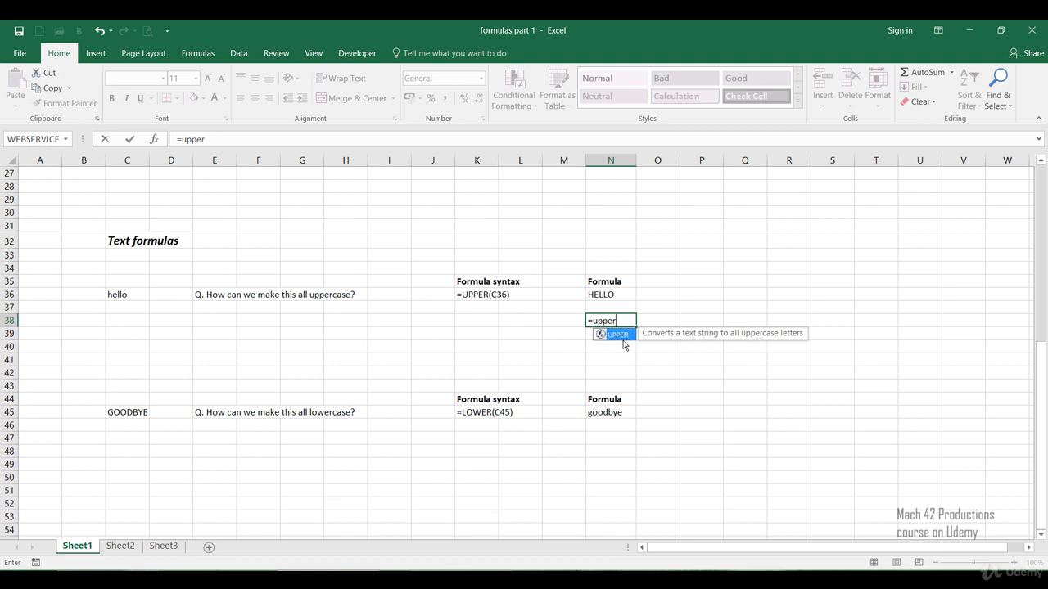
type("(")
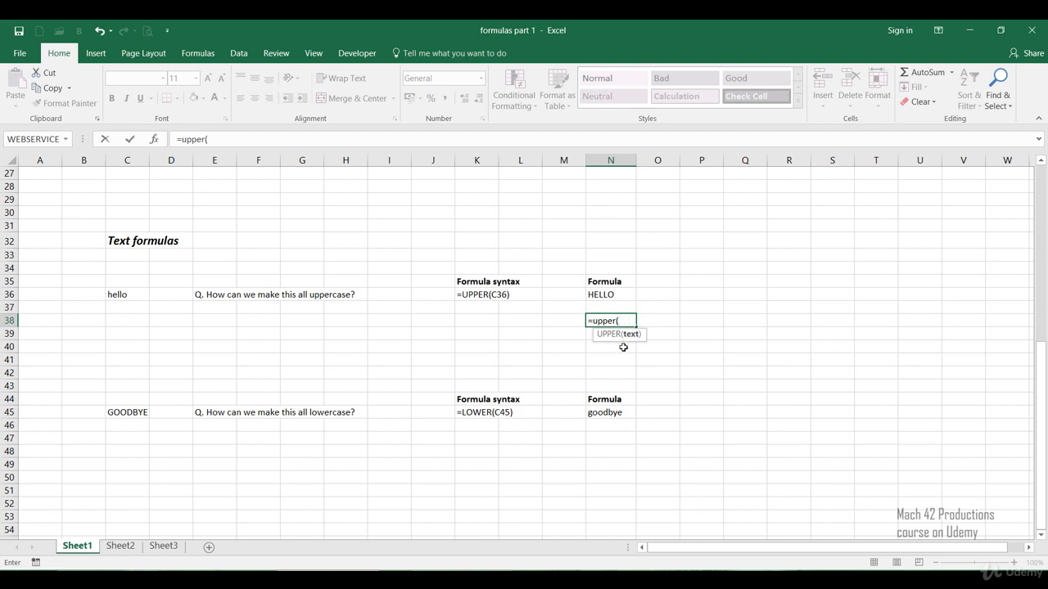
left_click(131, 294)
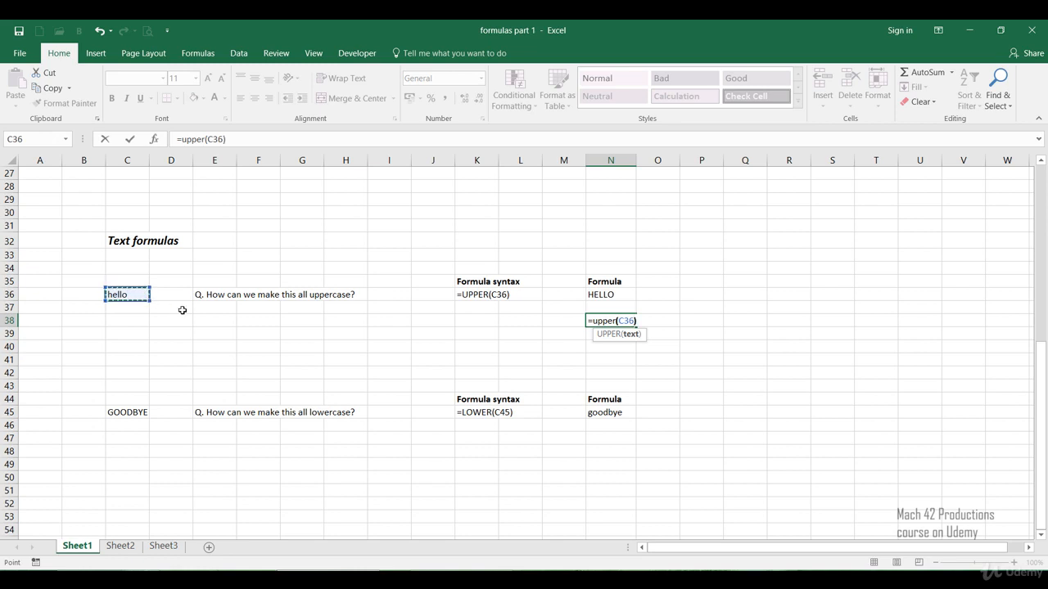
type(")")
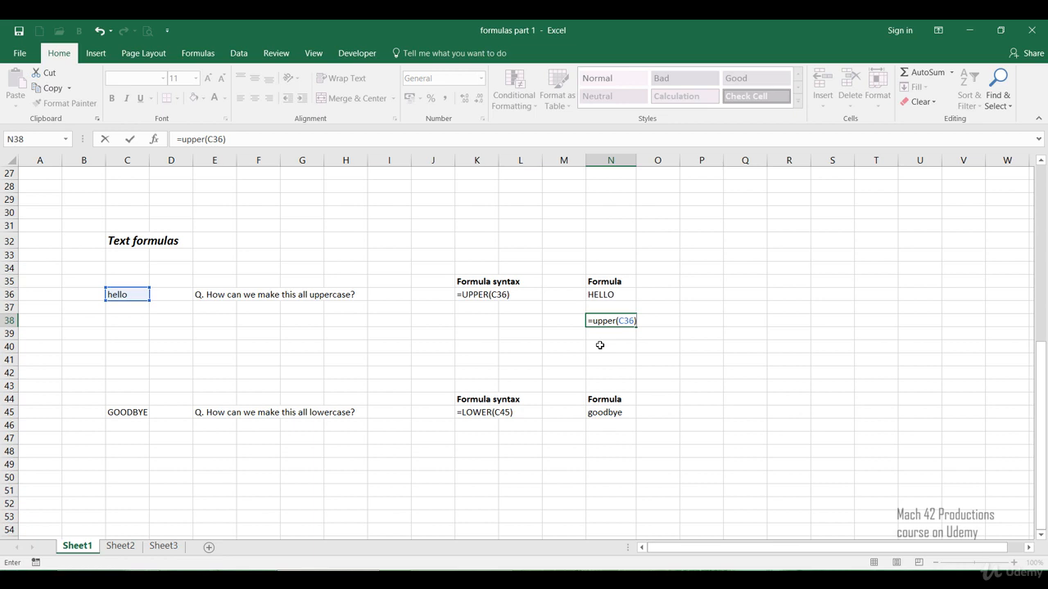
key("Return")
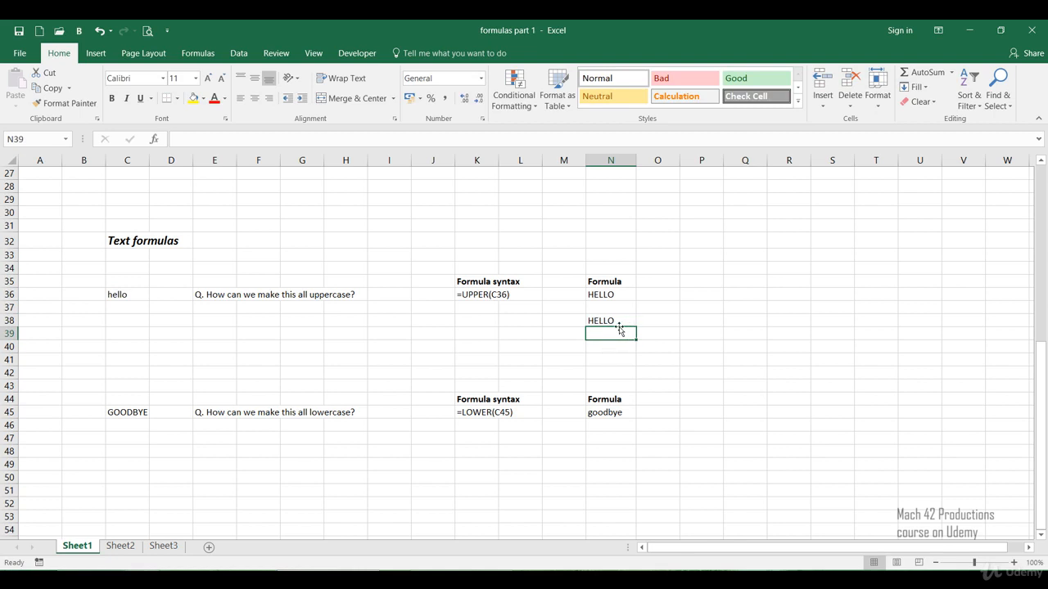
Step: Review the new formula in N38, the source text in C45 and the existing lowercase formula in N45
left_click(616, 324)
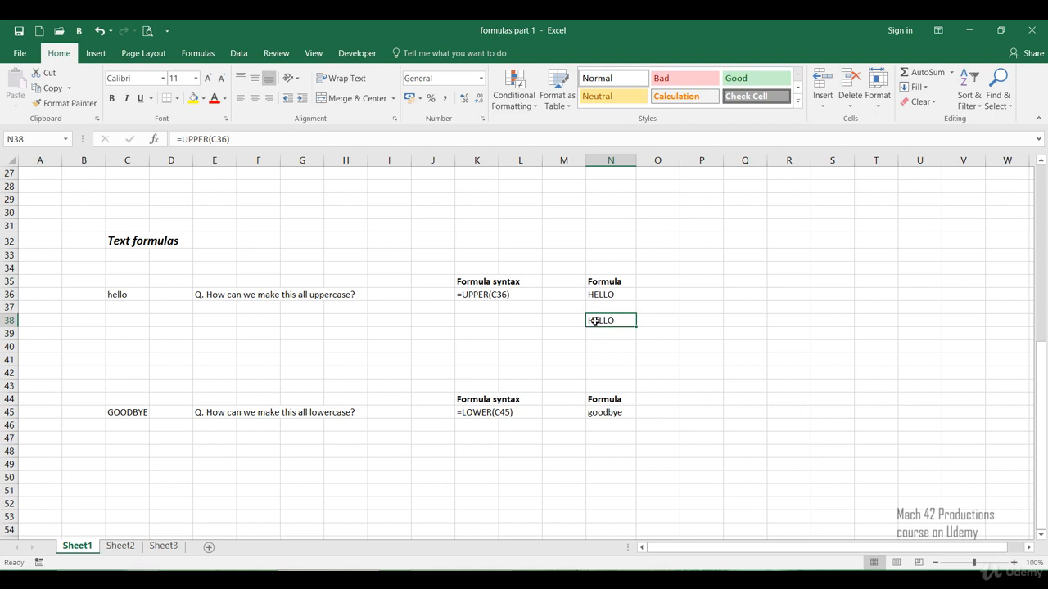
double_click(595, 321)
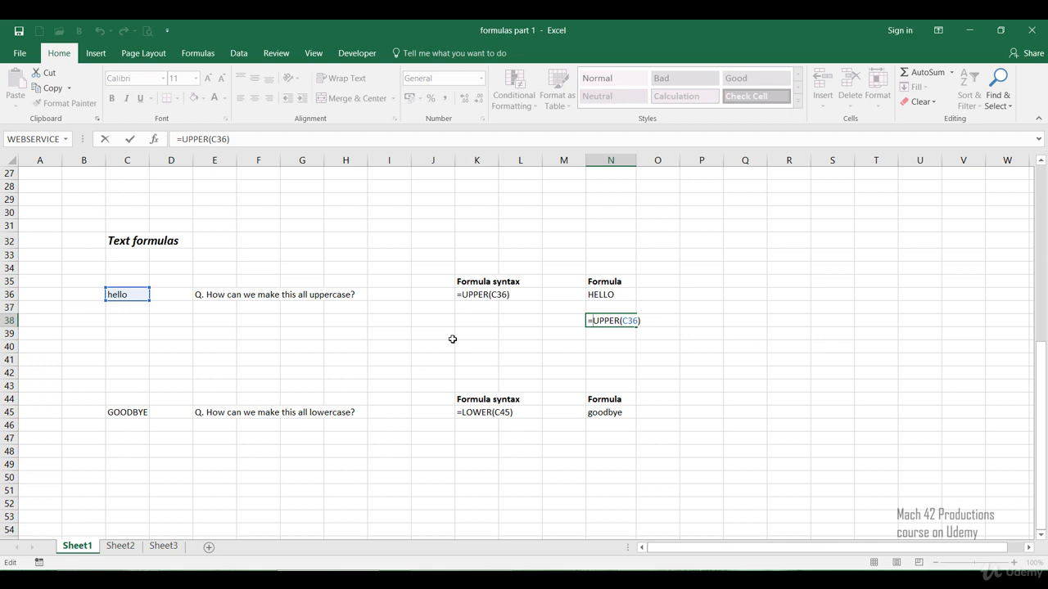
key("Return")
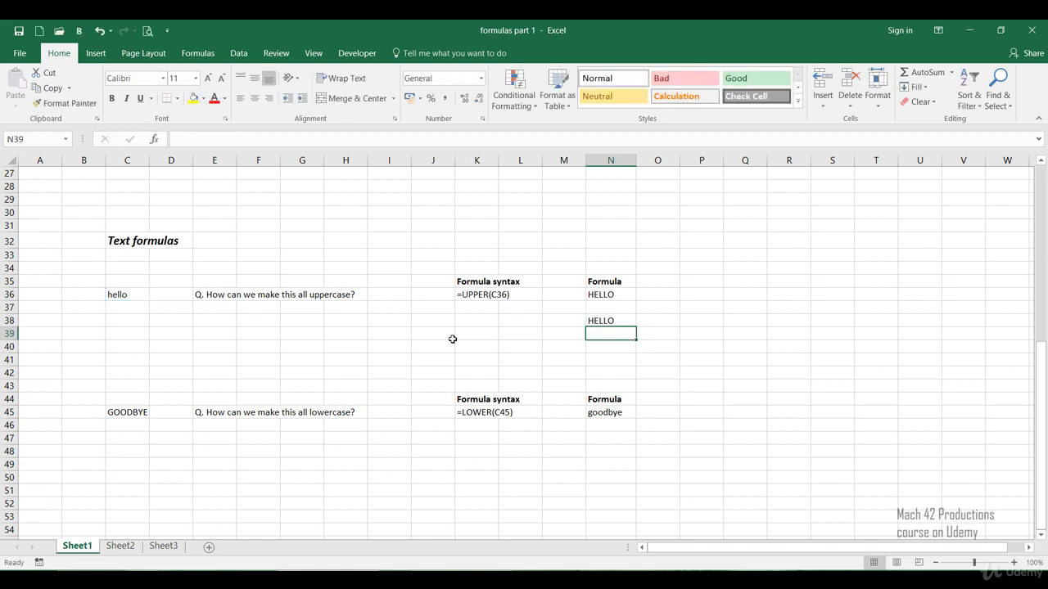
left_click(139, 468)
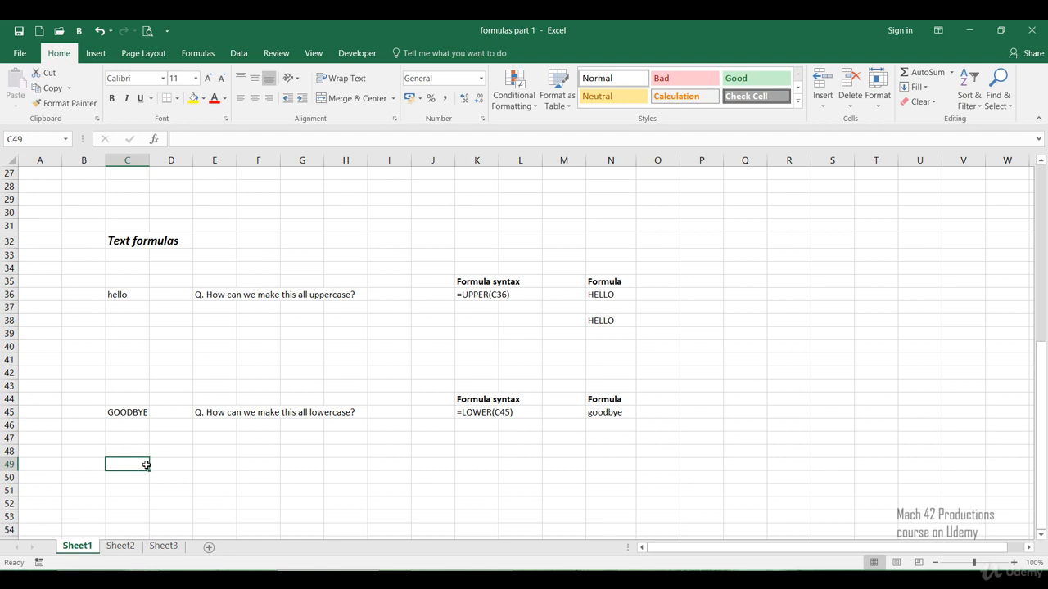
left_click(141, 412)
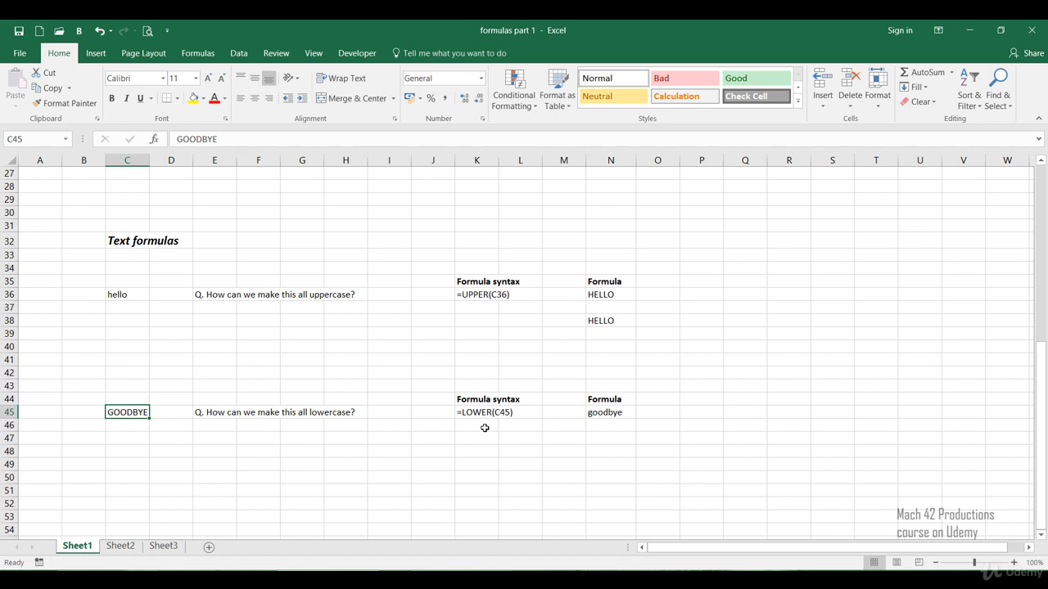
left_click(599, 415)
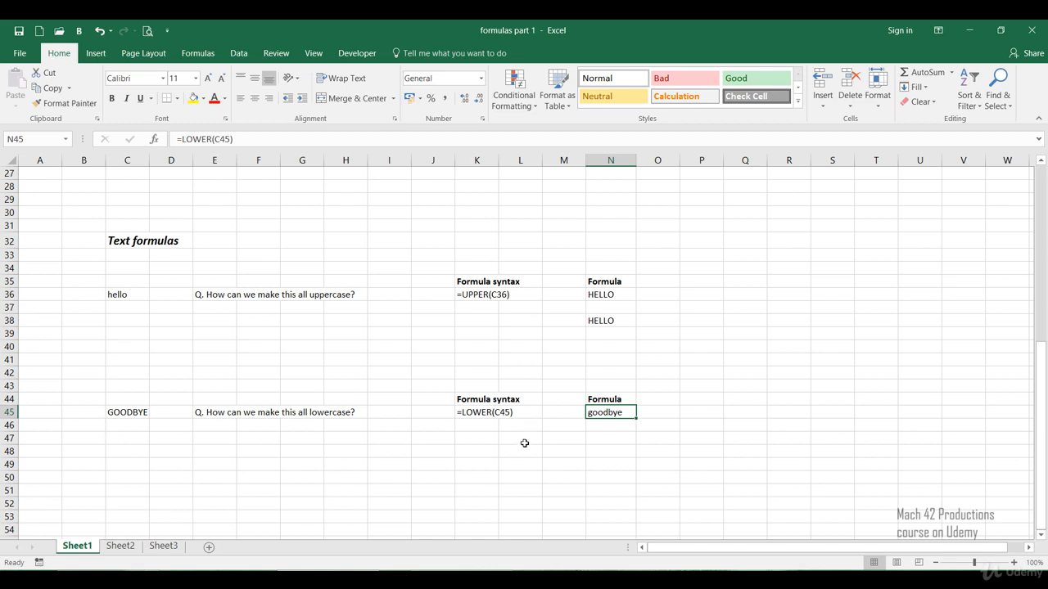
Step: Enter the formula =LOWER(C45) in cell N47 to convert the text in C45 to lowercase
double_click(607, 439)
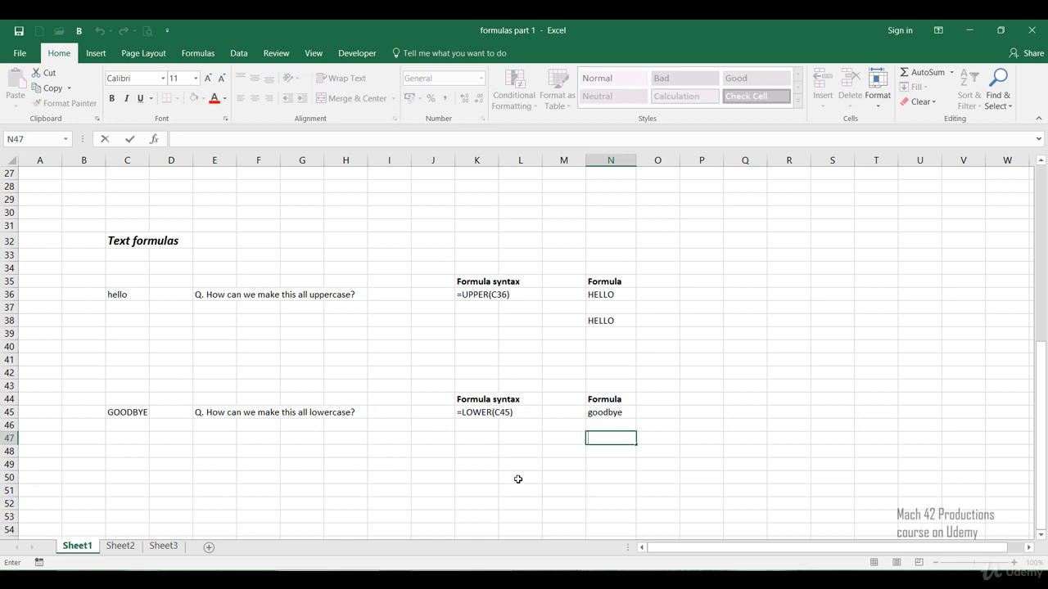
type("=")
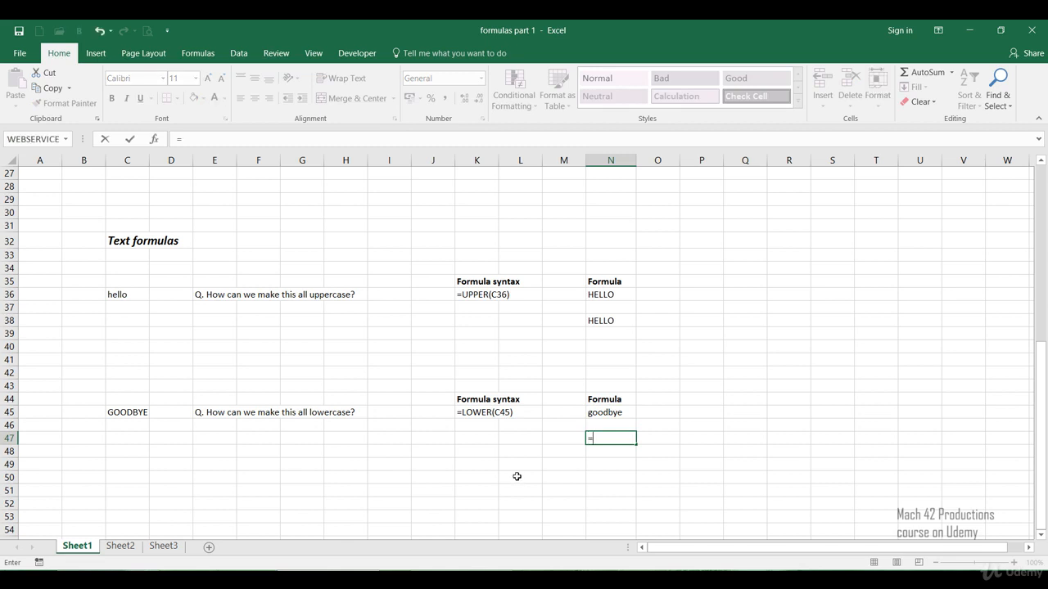
type("l")
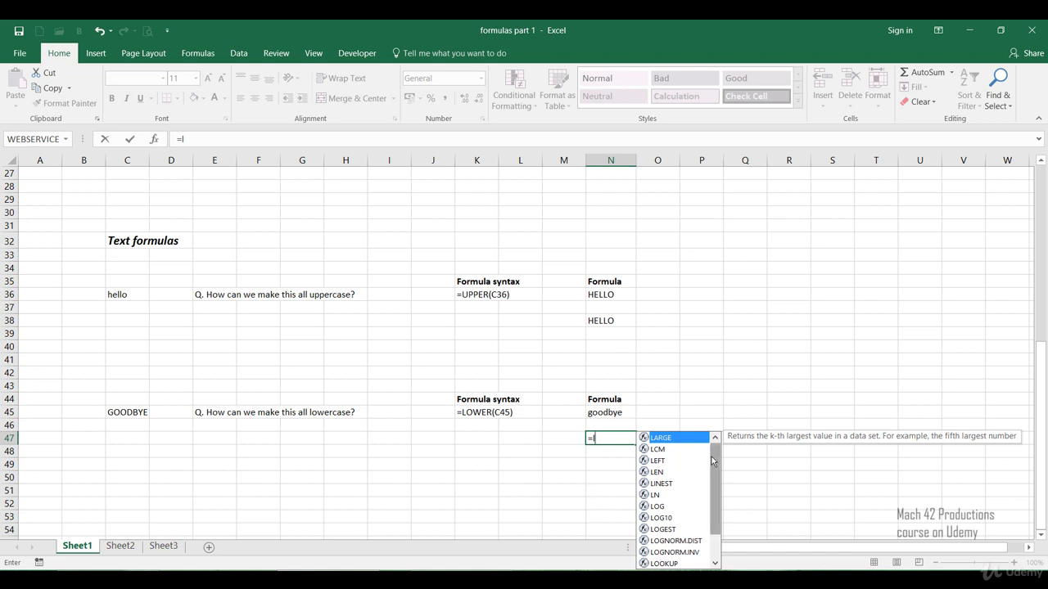
mouse_move(716, 465)
left_mouse_down()
mouse_move(714, 501)
mouse_move(702, 463)
left_mouse_up()
type("ower")
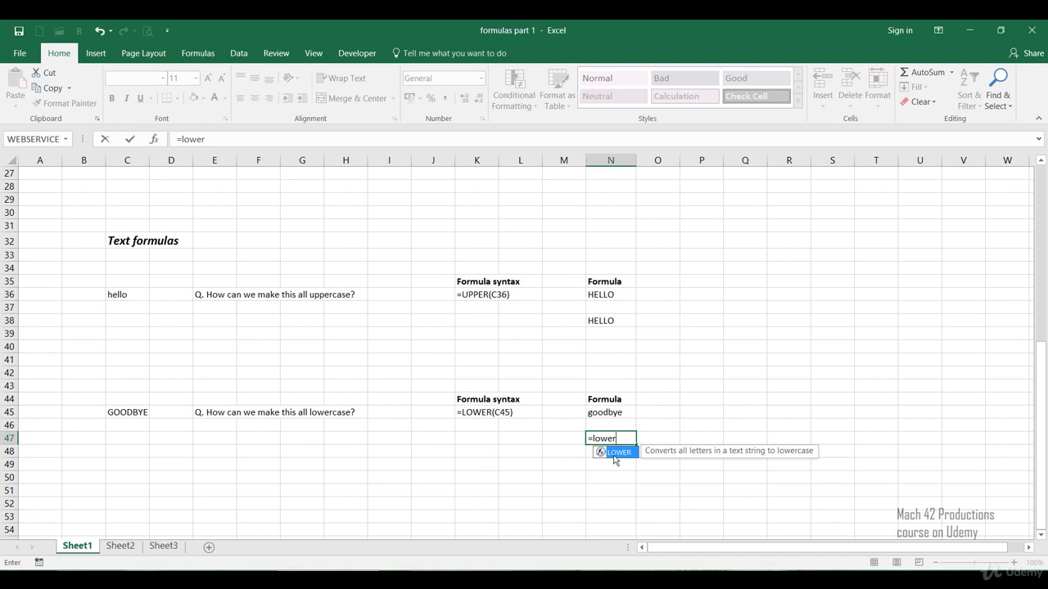
double_click(615, 455)
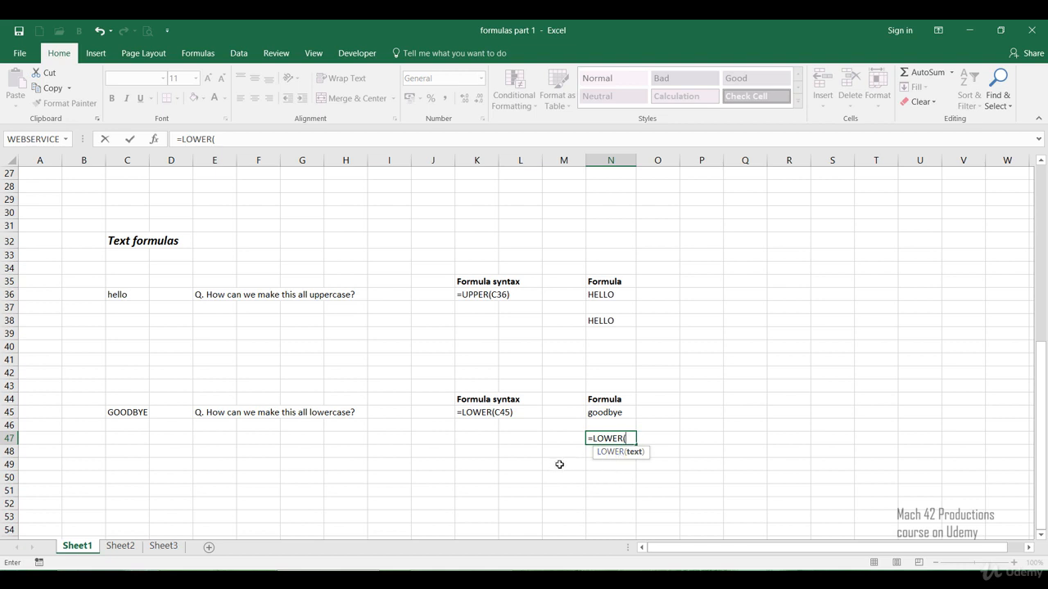
type("c45")
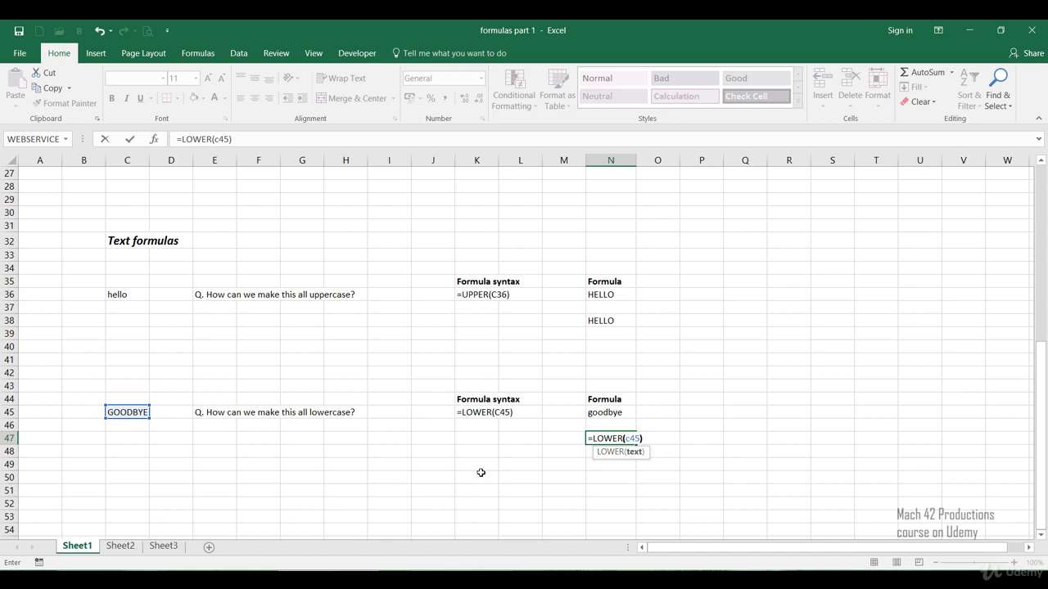
key("Return")
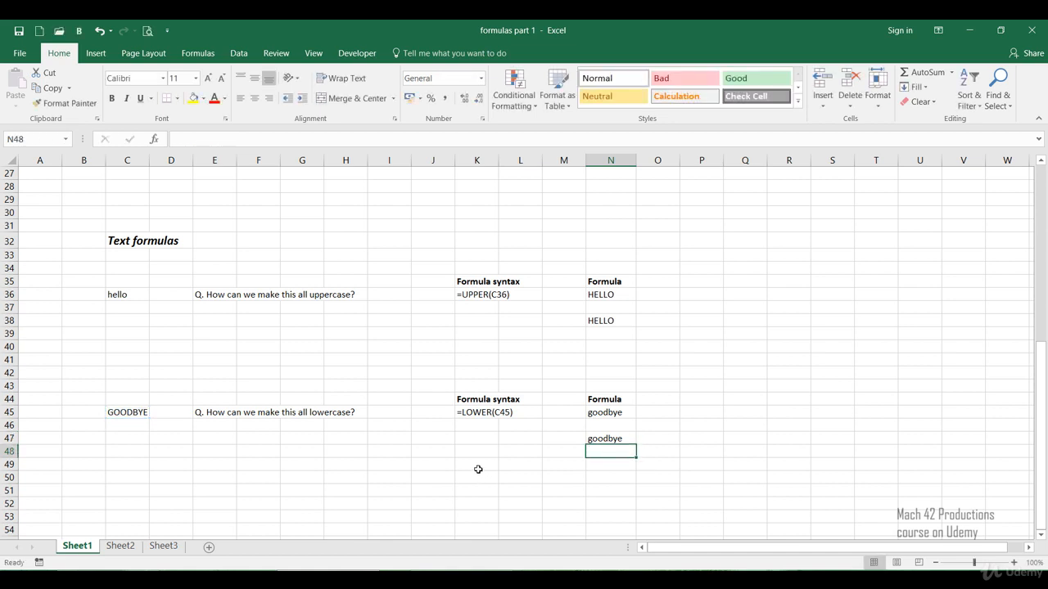
left_click(591, 442)
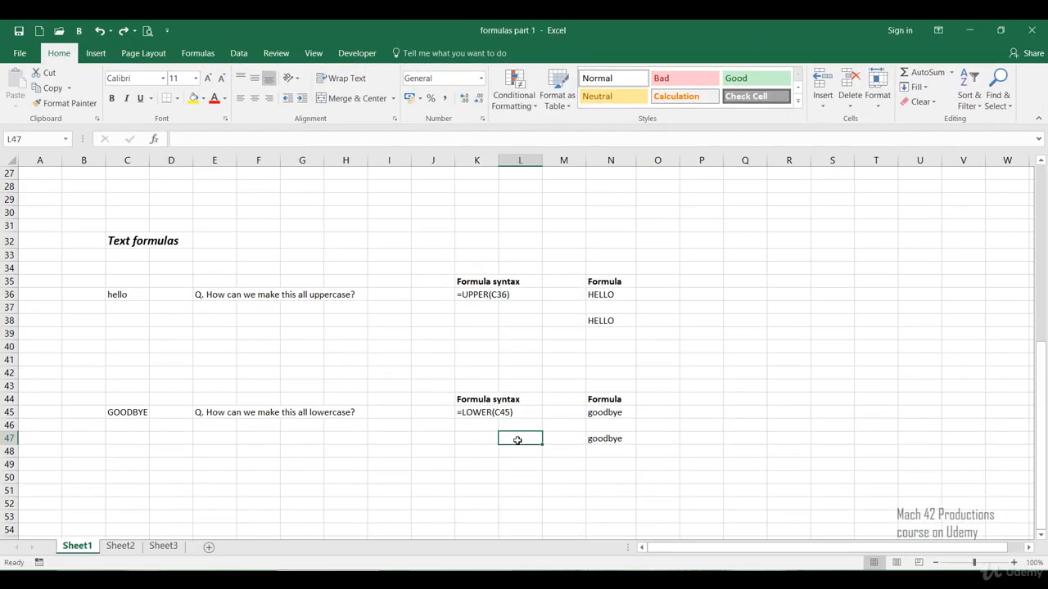
Step: Test the text formulas by replacing the source words with BOAT in C45 and plane in C36
left_click(109, 413)
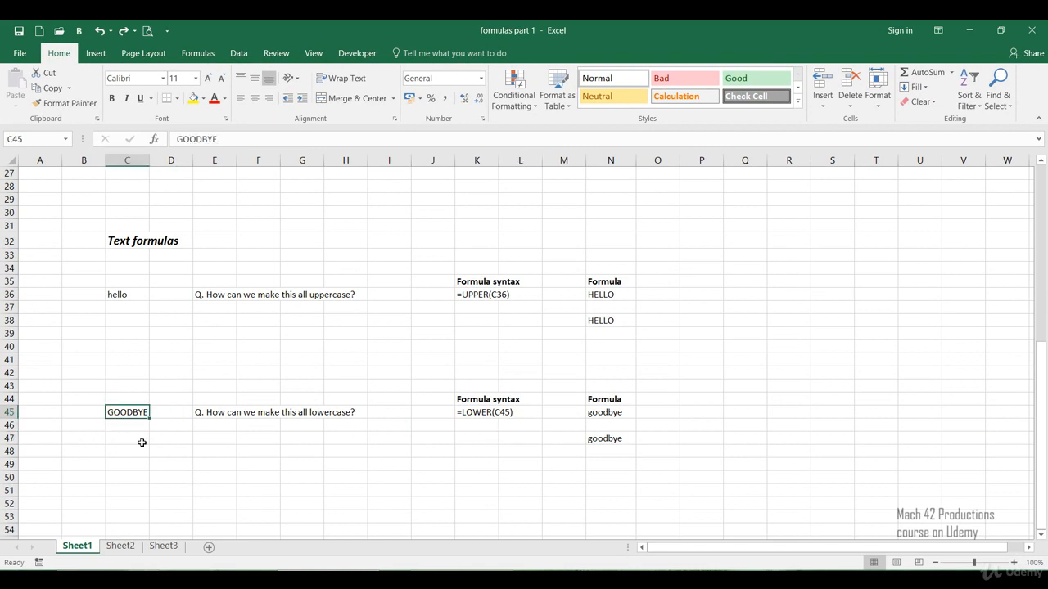
type("BOAT")
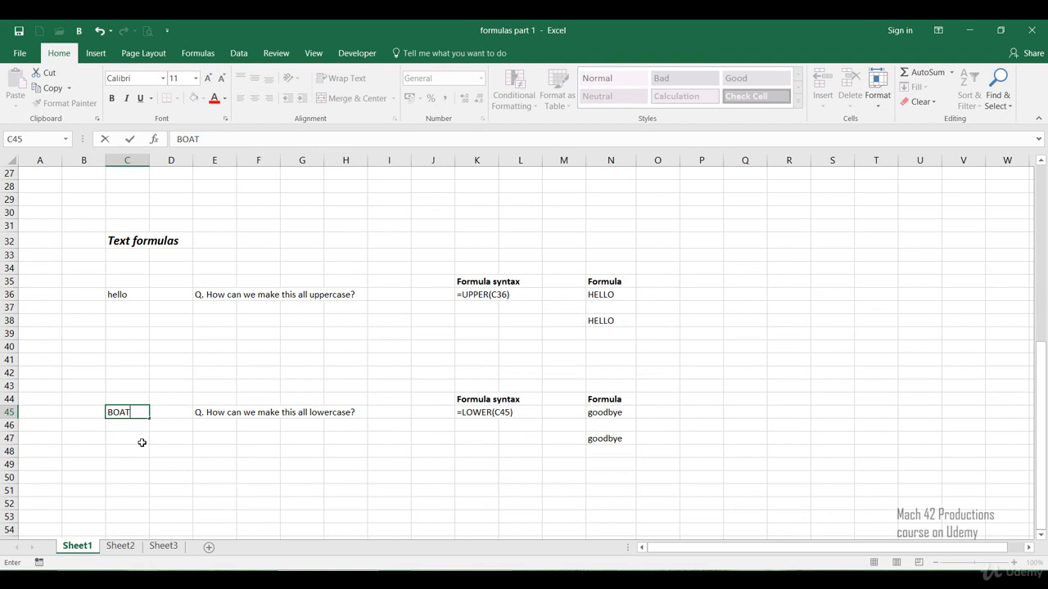
key("Return")
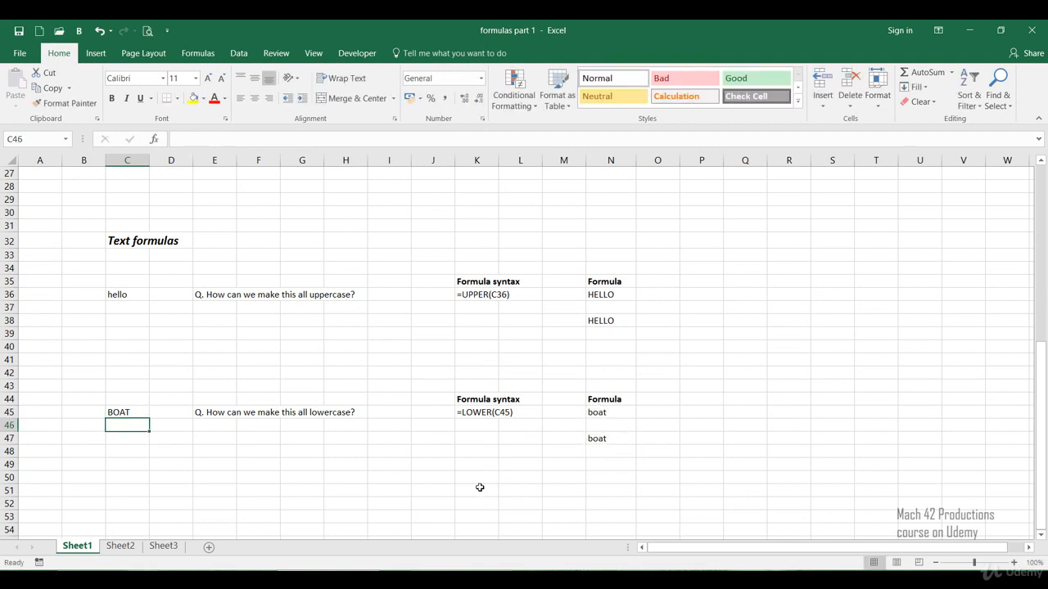
left_click(121, 297)
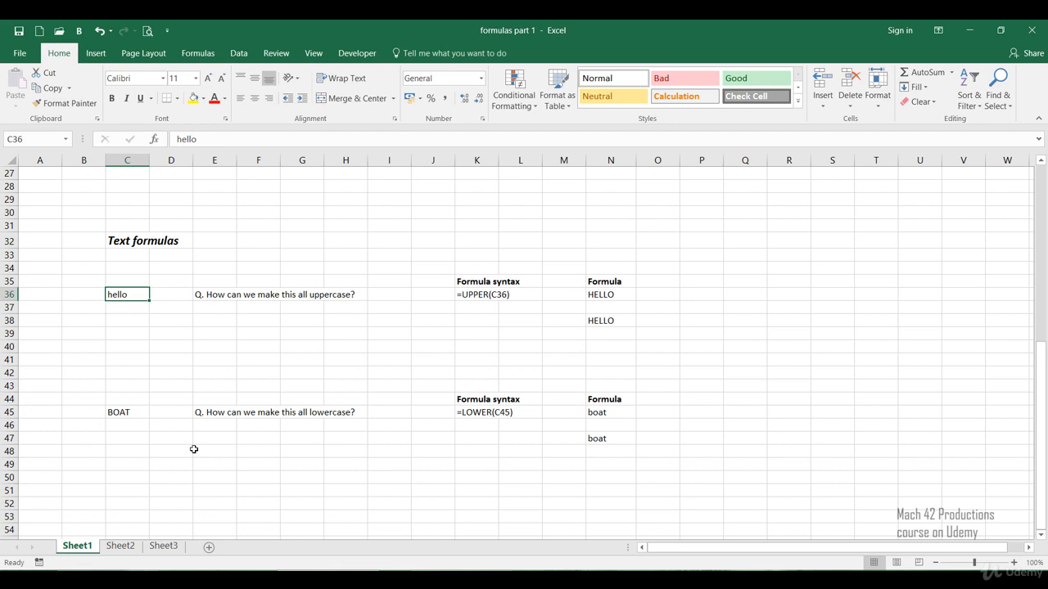
type("plane")
key("Return")
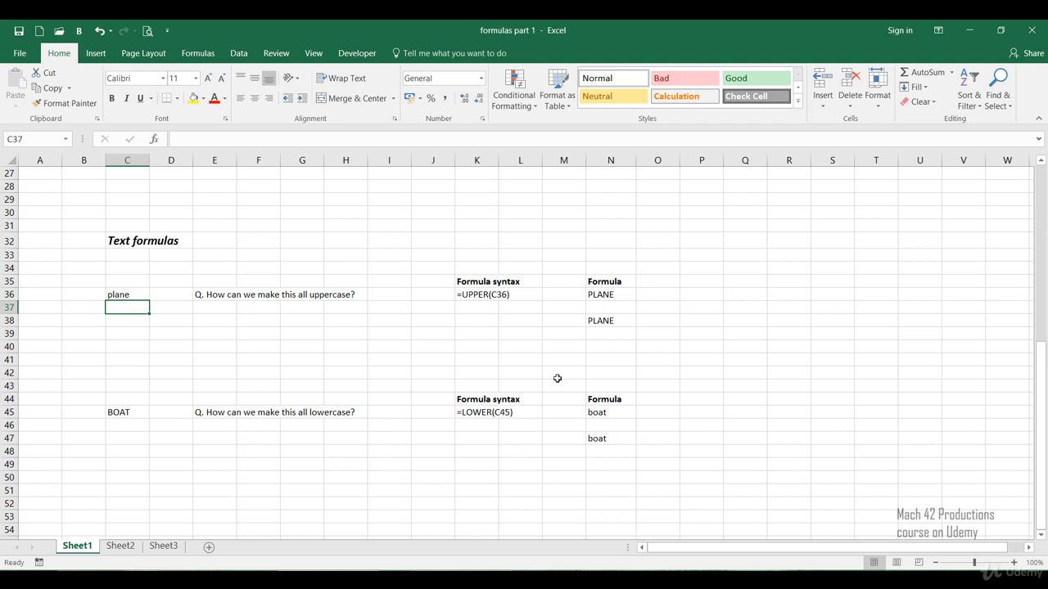
Step: Undo the two test word replacements in C36 and C45
key("ctrl+z")
key("ctrl+z")
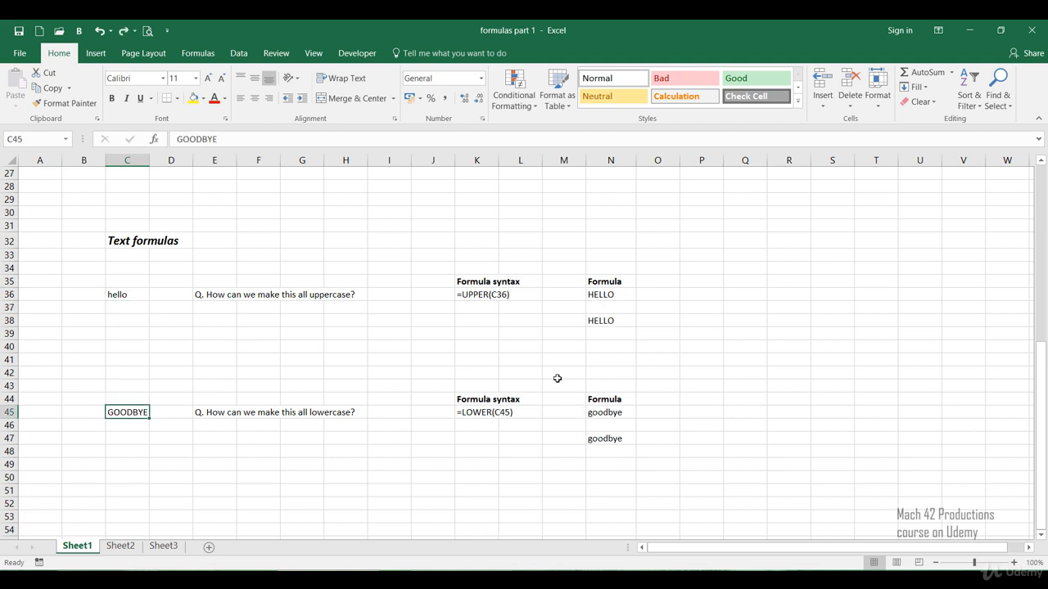
left_click(485, 454)
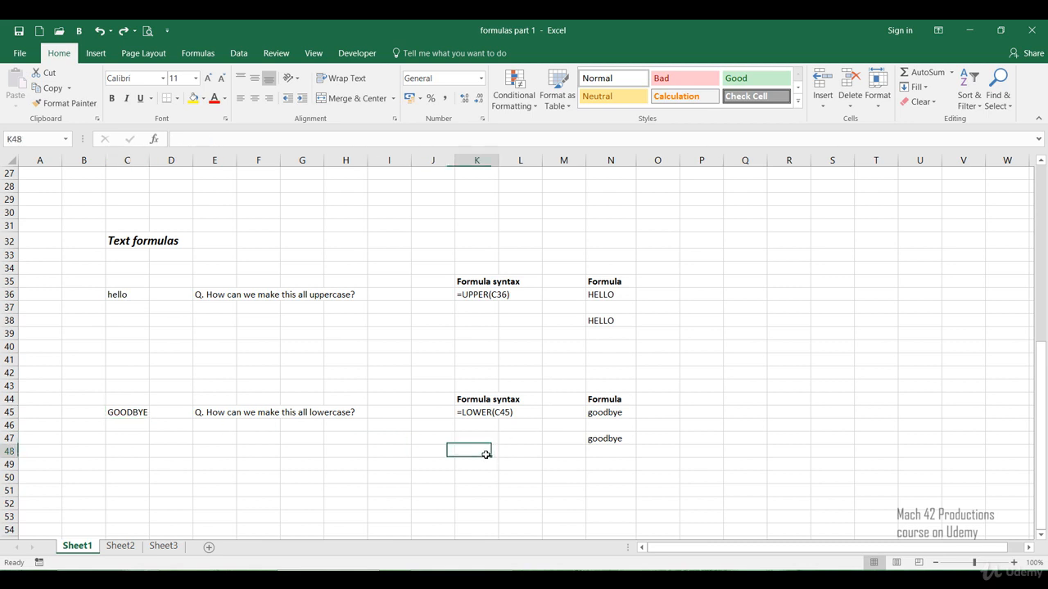